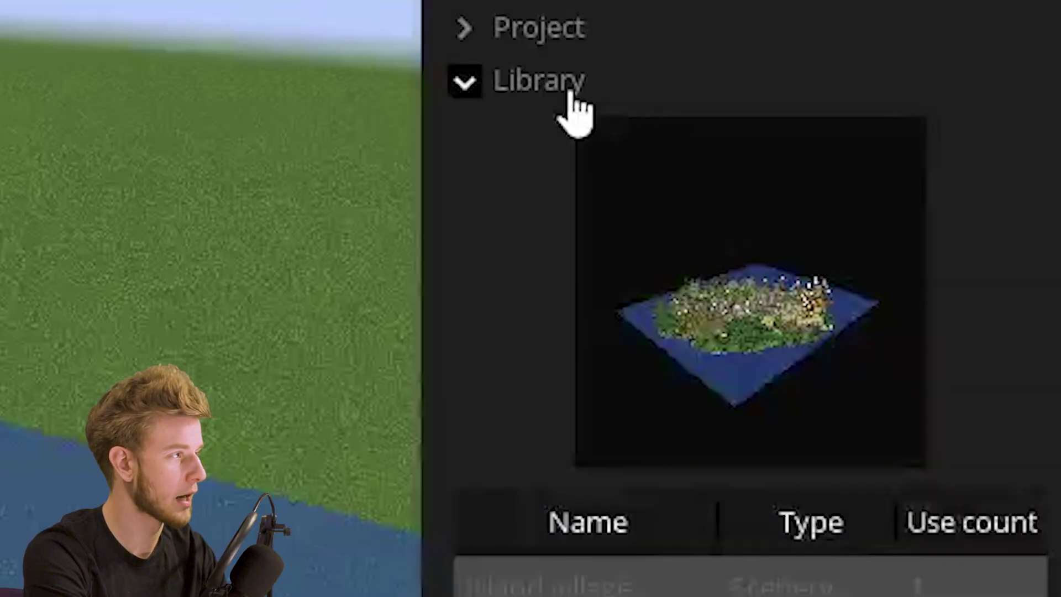
Collapse the Library section and expand the Background section in Project properties.
{"action": "left_click", "coordinate": [568, 91]}
{"action": "left_click", "coordinate": [566, 136]}
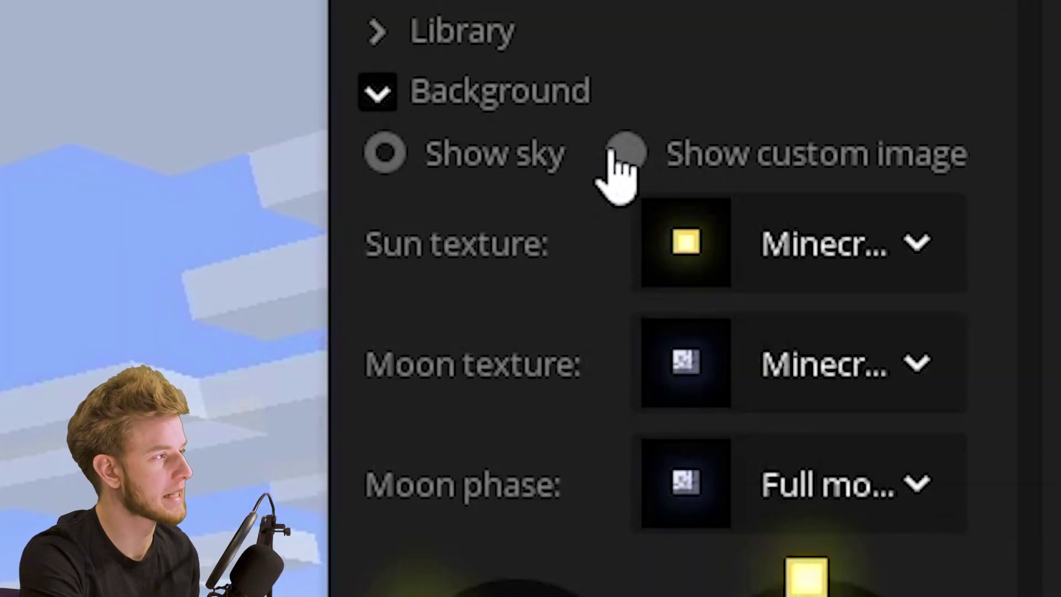
Show the cloudy_bright custom image as the background, toggling Stretch to fit off and back on.
{"action": "left_click", "coordinate": [622, 154]}
{"action": "left_click", "coordinate": [750, 213]}
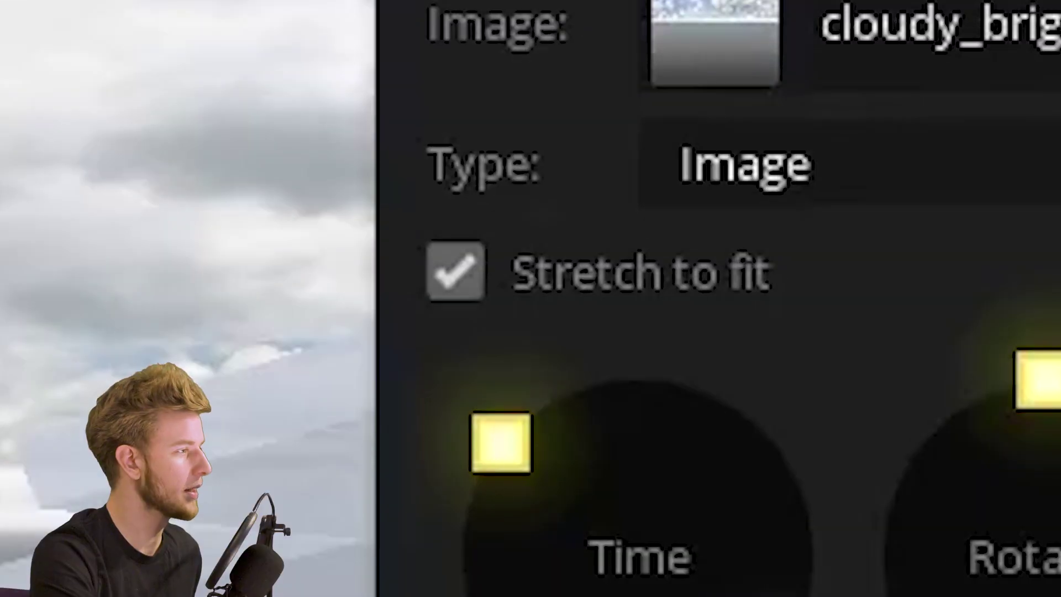
{"action": "left_click", "coordinate": [532, 273]}
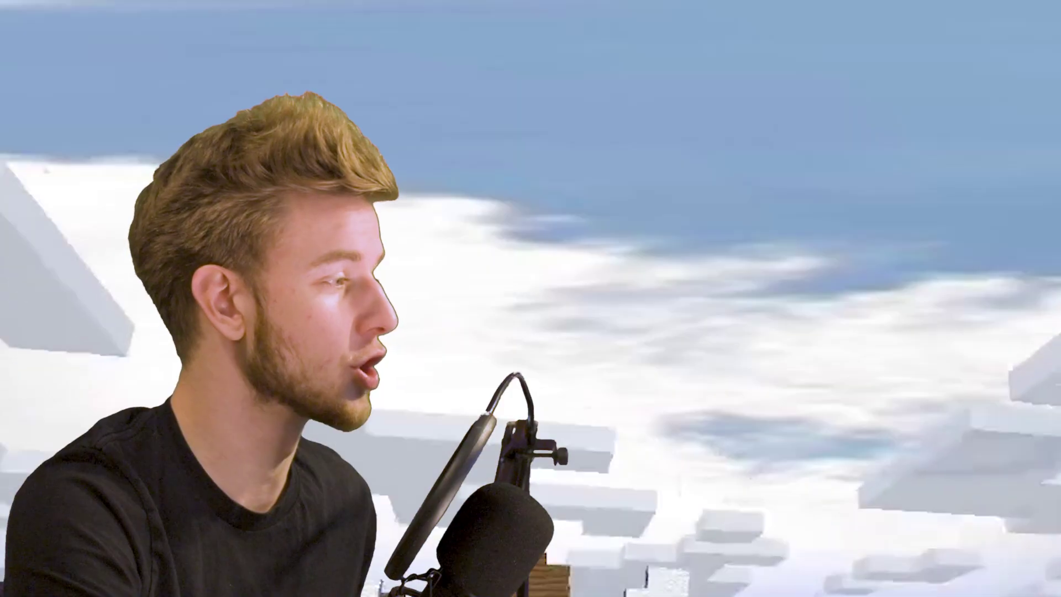
{"action": "left_click", "coordinate": [936, 183]}
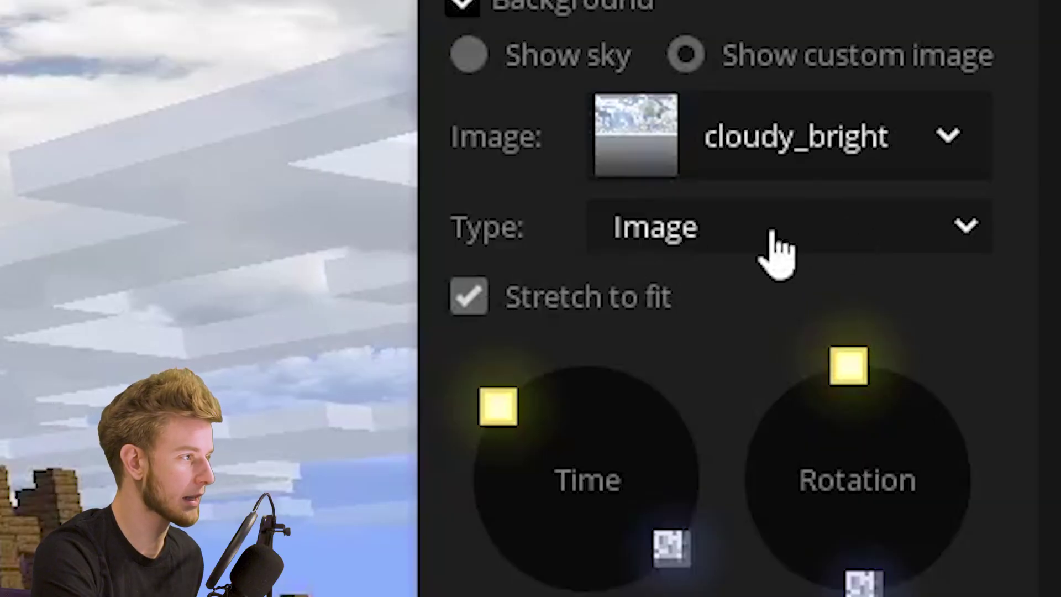
Wrap the image on a Skysphere rotated 95°, then switch to a Skybox with mapped texture.
{"action": "left_click", "coordinate": [694, 335]}
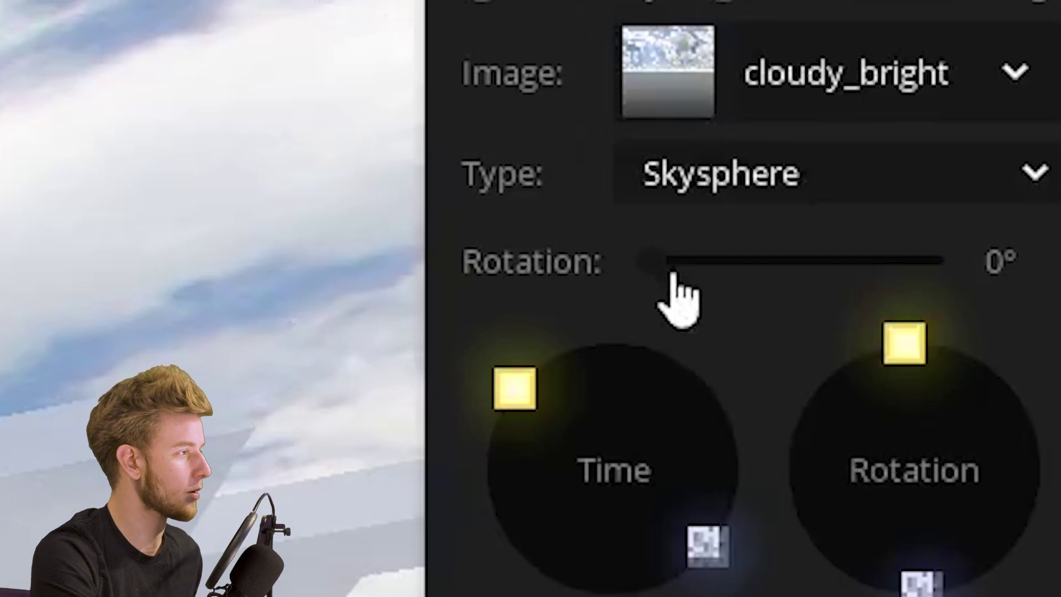
{"action": "left_click_drag", "start_coordinate": [949, 192], "coordinate": [964, 189]}
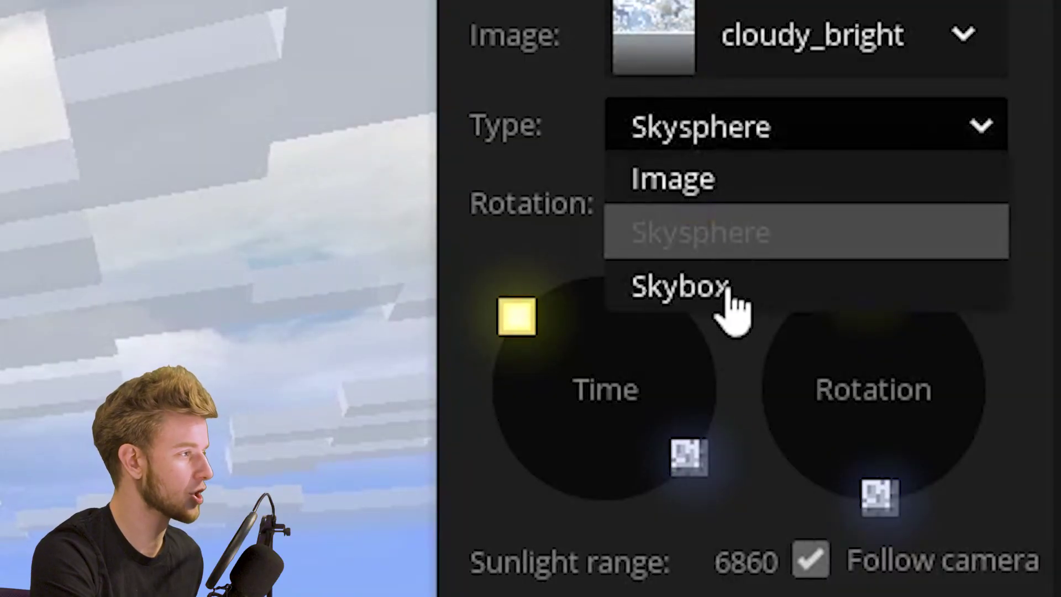
{"action": "left_click", "coordinate": [729, 297]}
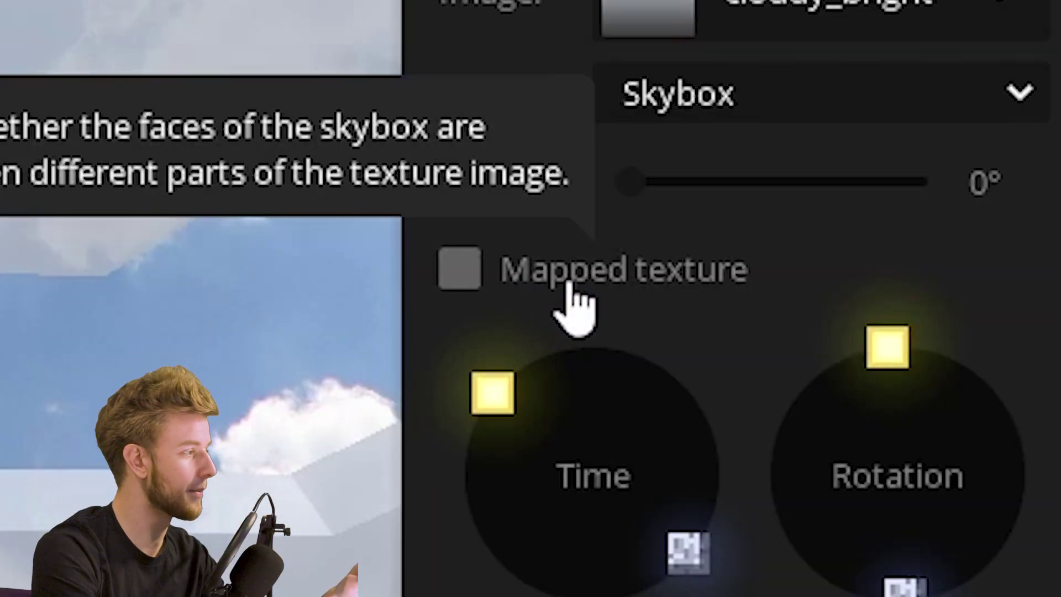
{"action": "left_click", "coordinate": [572, 288]}
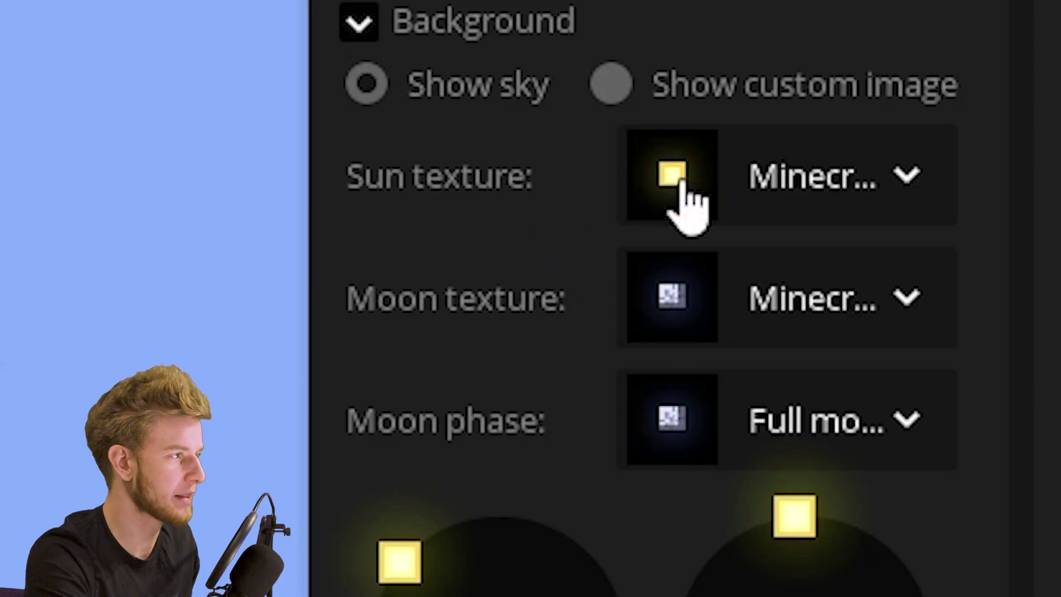
Keep the Minecraft sun texture and rotate the sun and moon so the sun appears over the scene.
{"action": "left_click", "coordinate": [976, 150]}
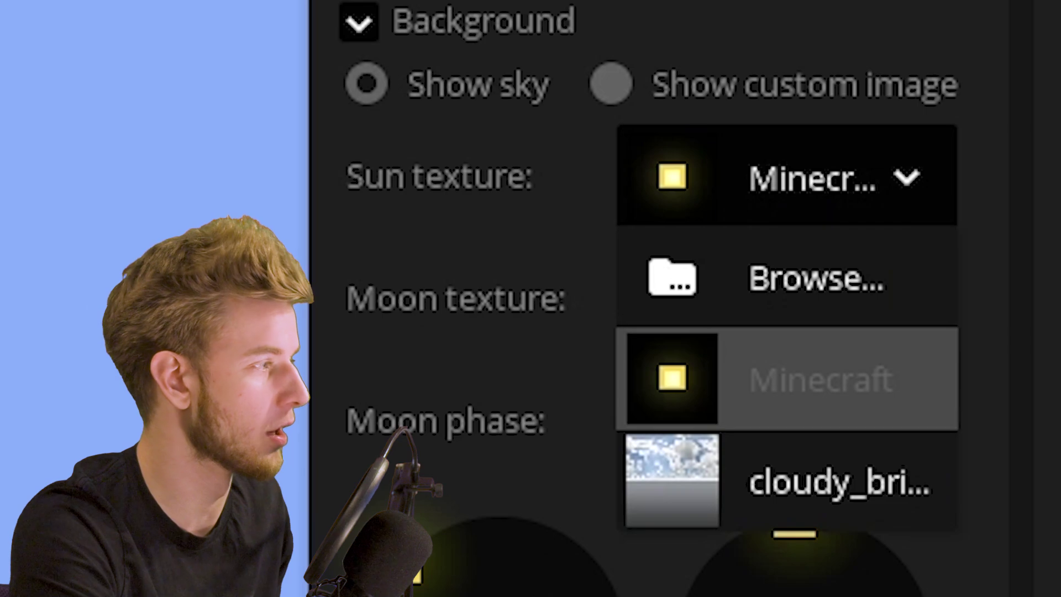
{"action": "left_click", "coordinate": [372, 441]}
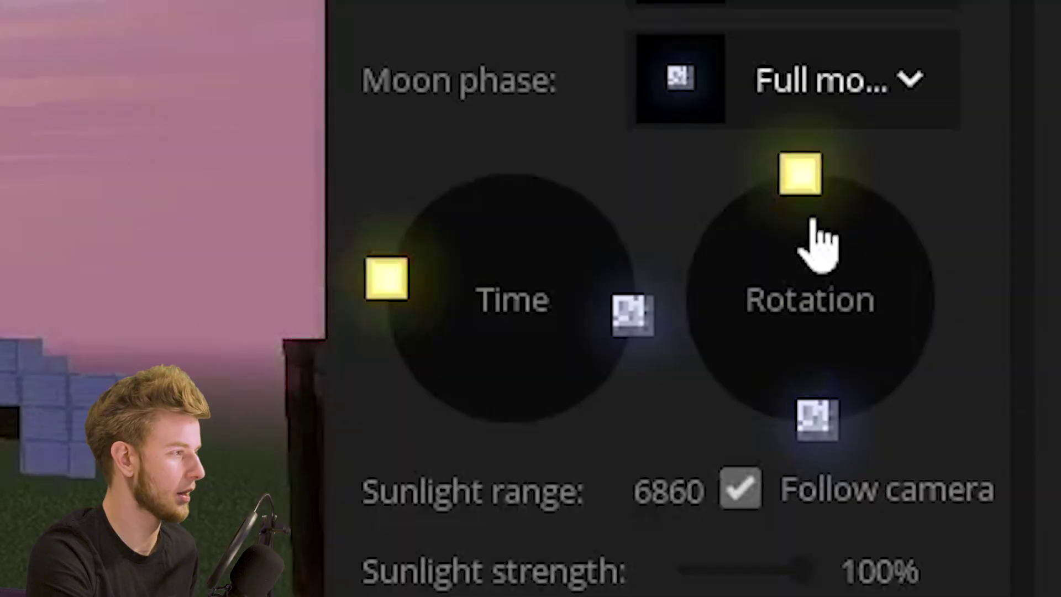
{"action": "left_click_drag", "start_coordinate": [808, 224], "coordinate": [737, 218]}
{"action": "left_click_drag", "start_coordinate": [657, 287], "coordinate": [887, 252]}
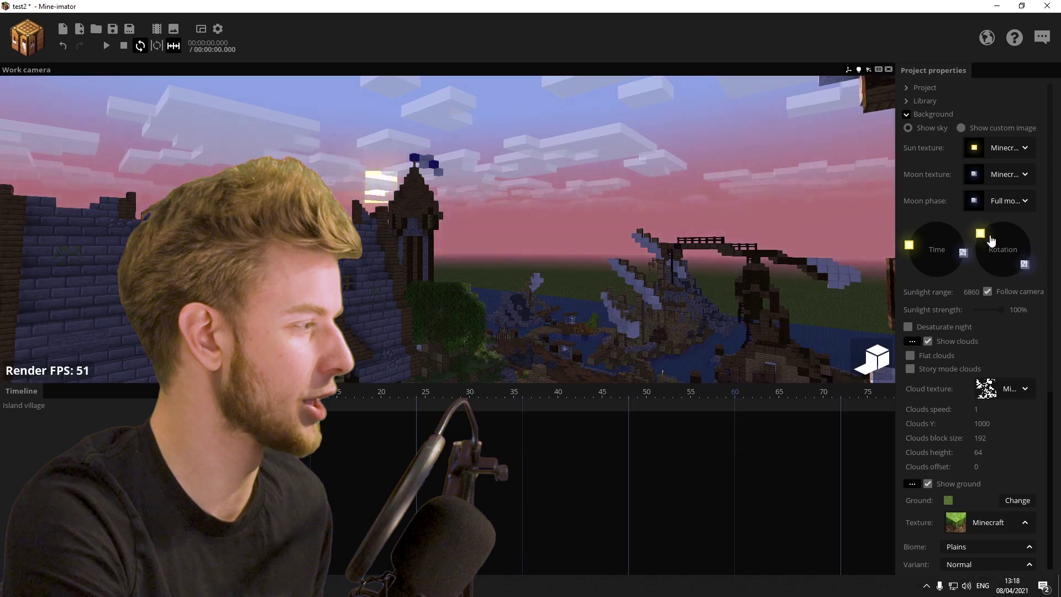
{"action": "left_click_drag", "start_coordinate": [1028, 246], "coordinate": [1003, 253]}
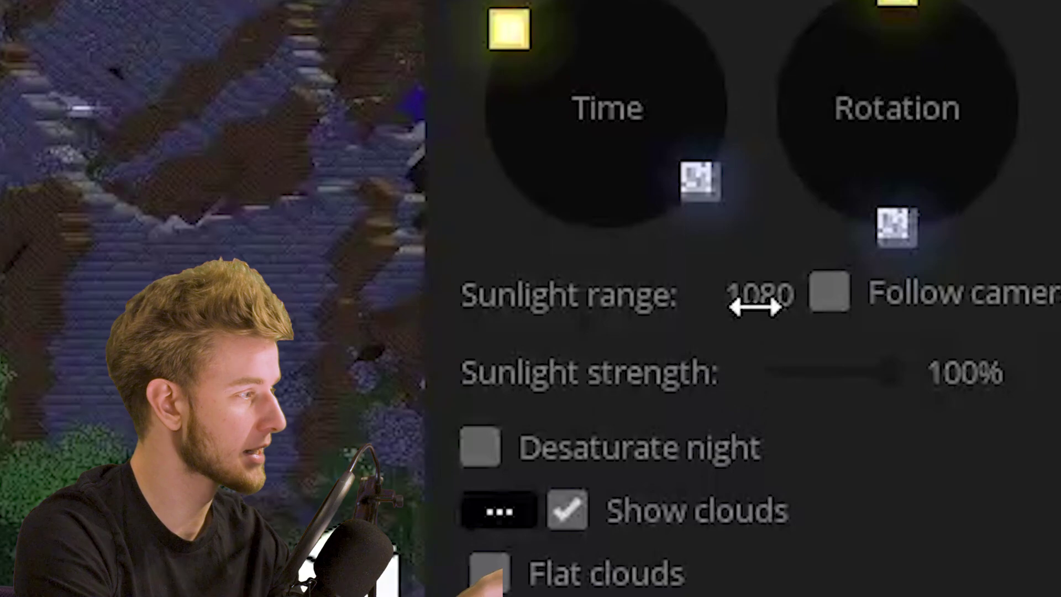
Raise Sunlight range to 2550, fly the camera to the river bank, and toggle Follow camera.
{"action": "left_click_drag", "start_coordinate": [811, 307], "coordinate": [858, 311]}
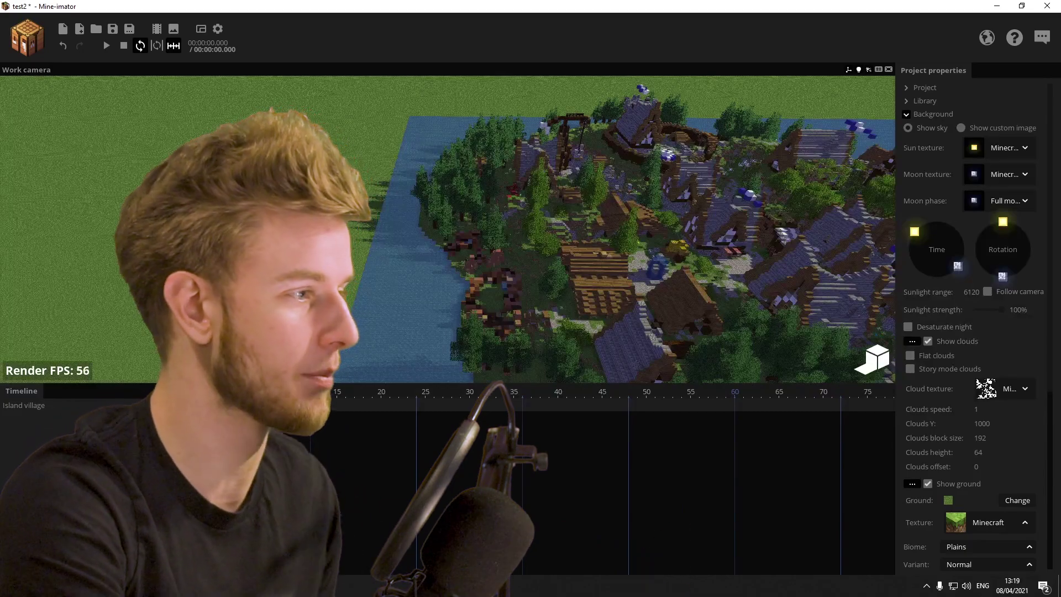
{"action": "right_click_drag", "start_coordinate": [448, 230], "coordinate": [447, 229]}
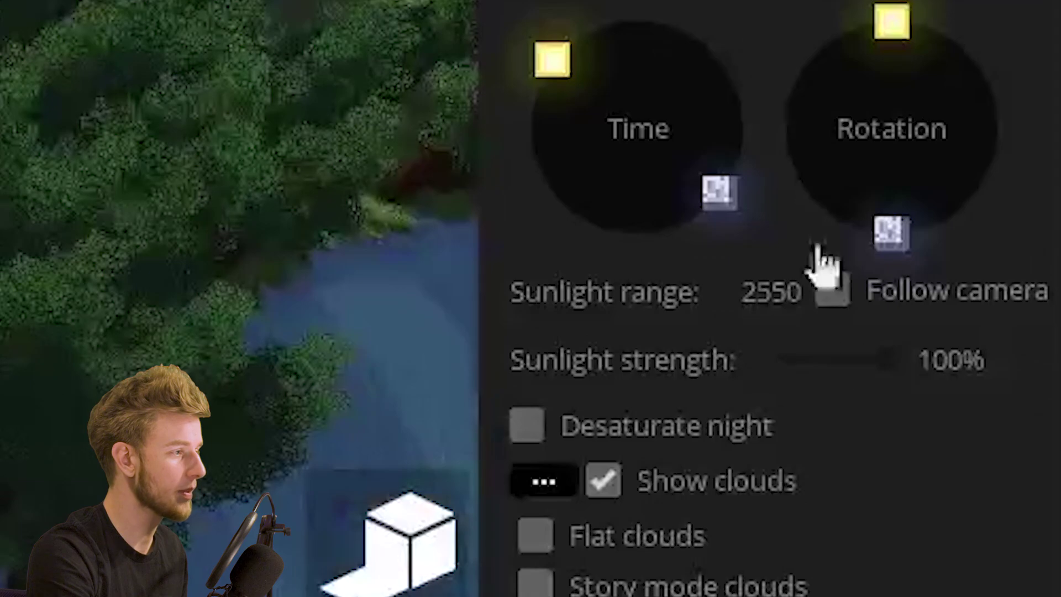
{"action": "left_click", "coordinate": [851, 288]}
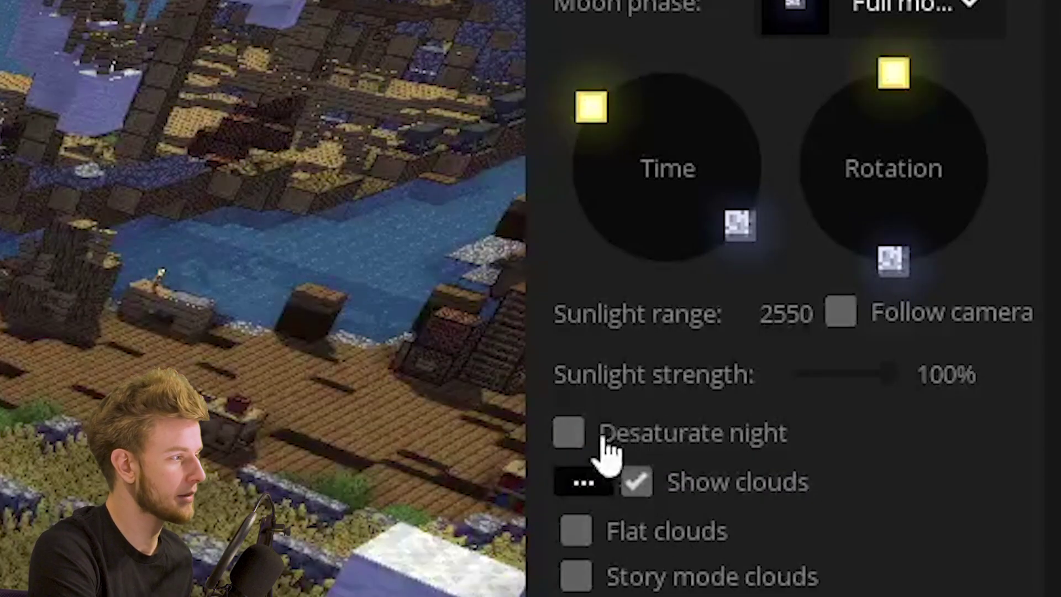
{"action": "left_click", "coordinate": [605, 438]}
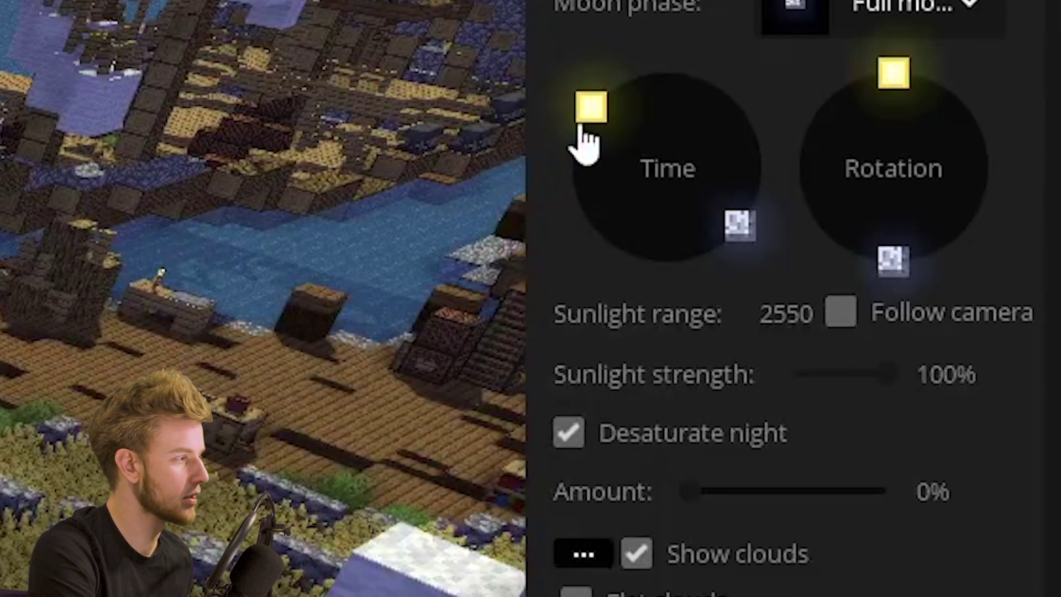
{"action": "left_click_drag", "start_coordinate": [580, 127], "coordinate": [554, 213]}
{"action": "left_click", "coordinate": [1031, 519]}
{"action": "left_click", "coordinate": [893, 208]}
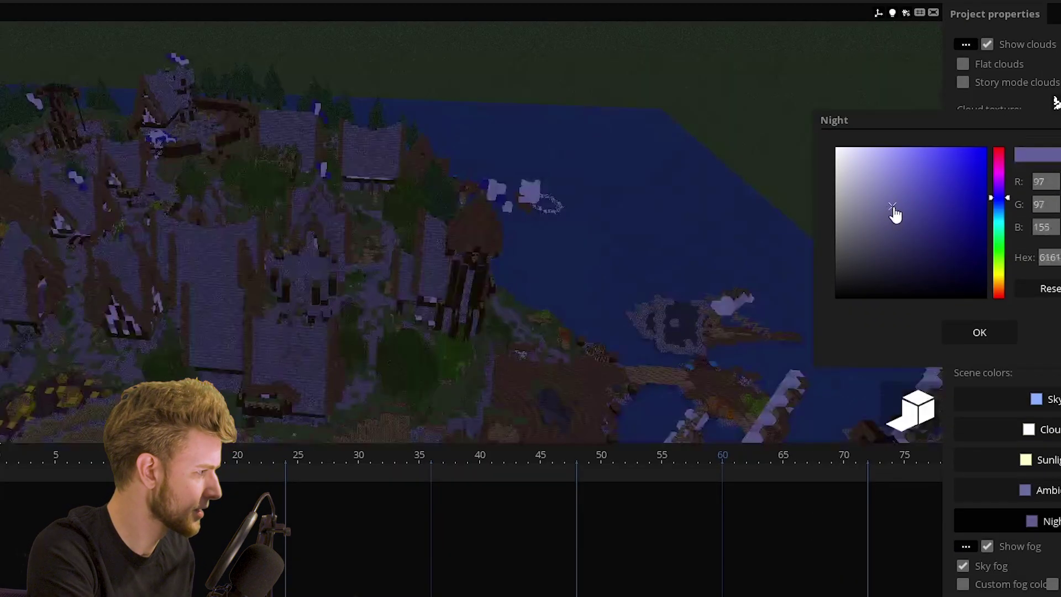
{"action": "left_click", "coordinate": [886, 247]}
{"action": "left_click", "coordinate": [997, 337]}
{"action": "scroll", "coordinate": [1011, 221], "scroll_direction": "up", "scroll_amount": 3}
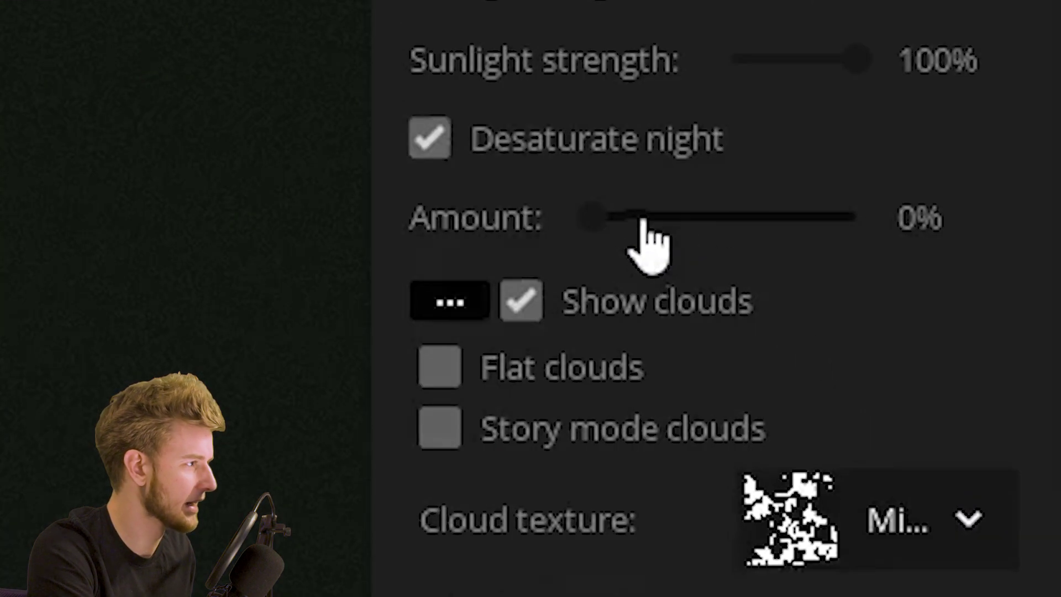
{"action": "left_click_drag", "start_coordinate": [1021, 115], "coordinate": [1037, 114]}
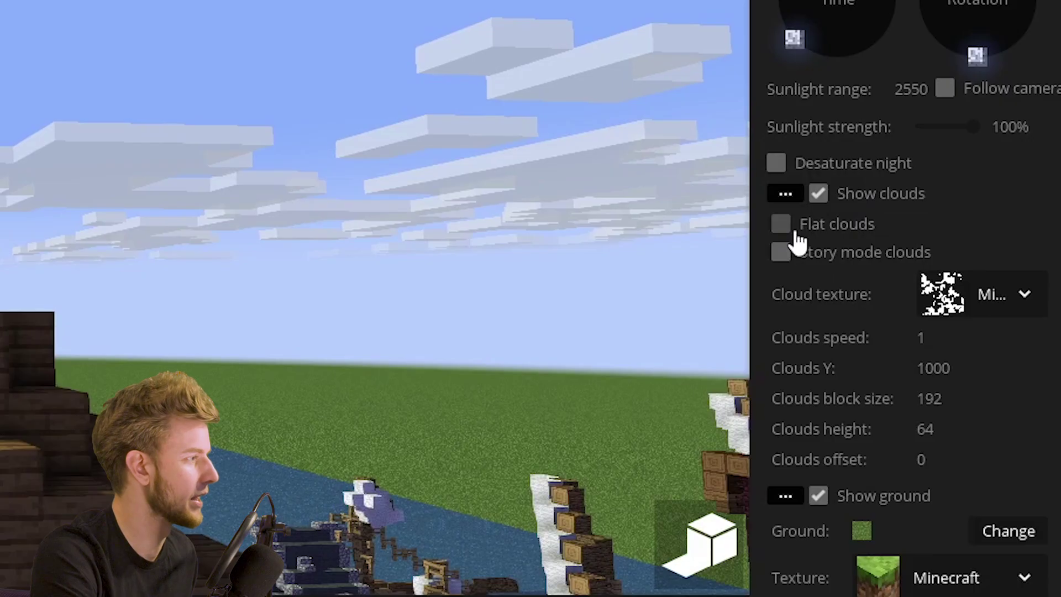
{"action": "left_click", "coordinate": [581, 268]}
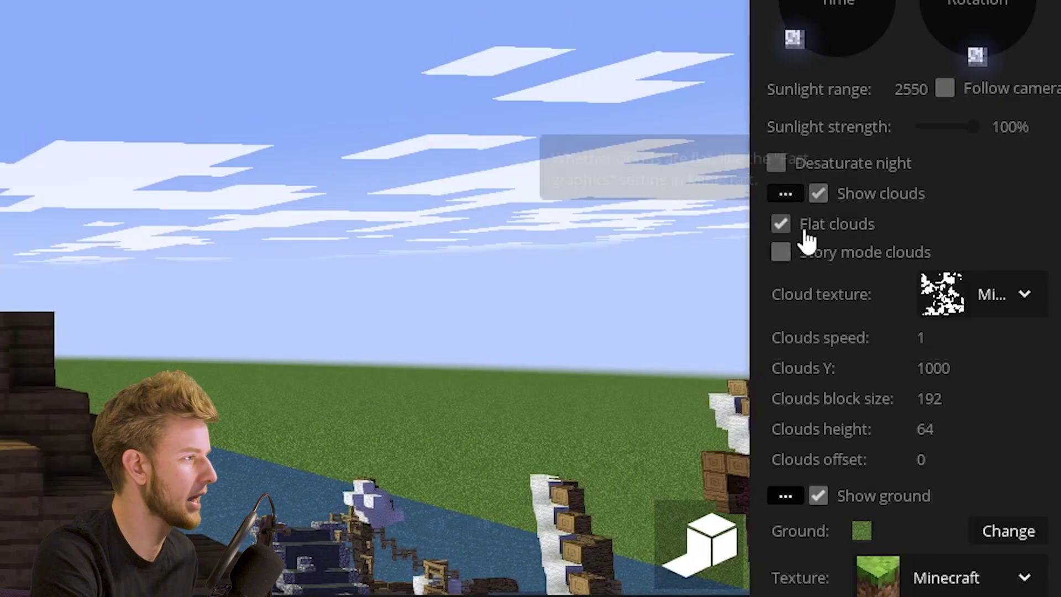
{"action": "left_click", "coordinate": [807, 237]}
{"action": "left_click", "coordinate": [824, 256]}
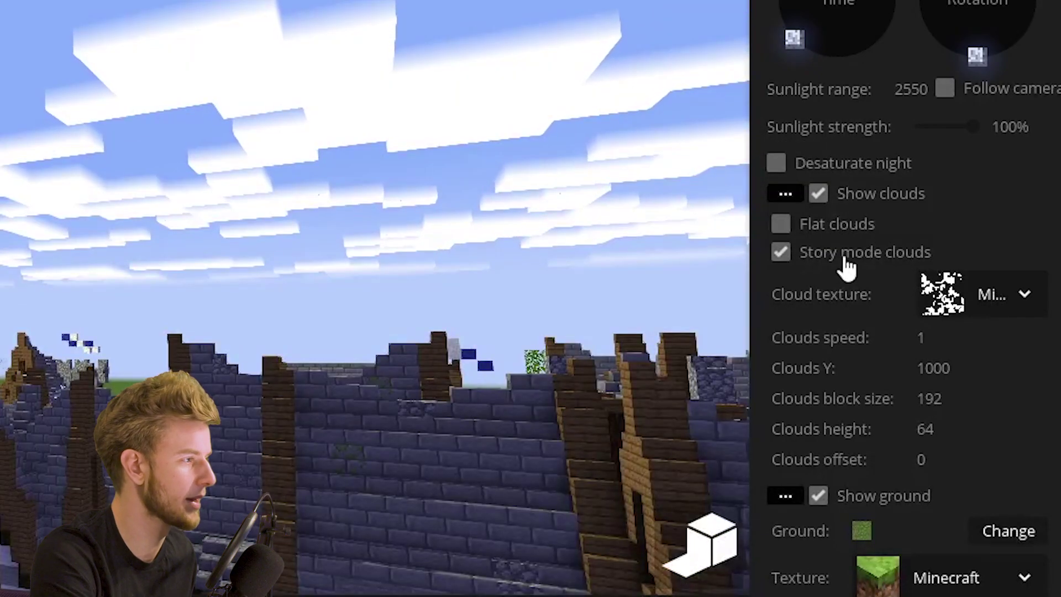
{"action": "left_click", "coordinate": [845, 257]}
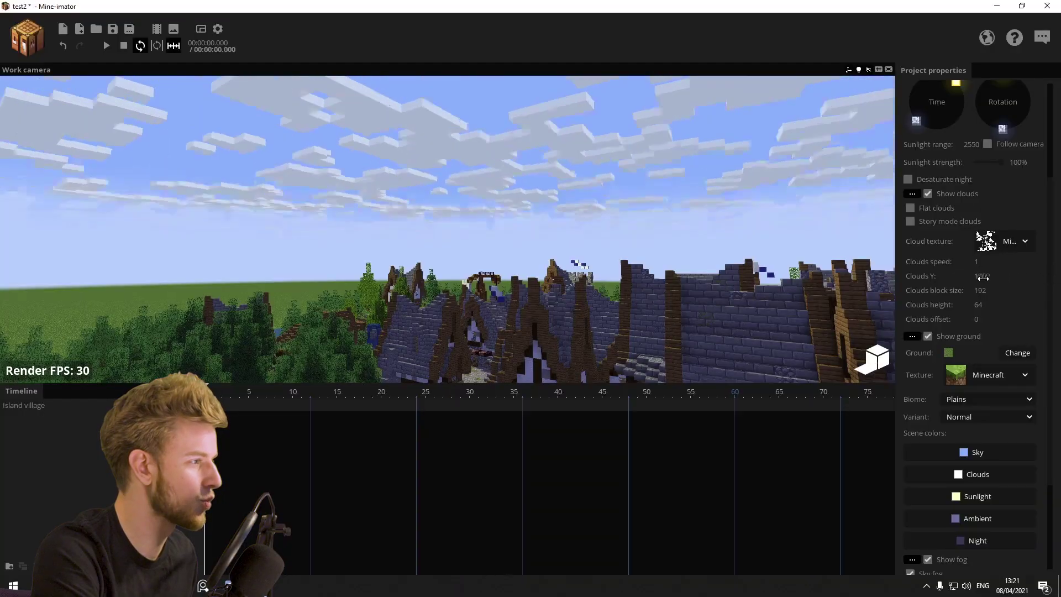
{"action": "left_click_drag", "start_coordinate": [995, 290], "coordinate": [1059, 288]}
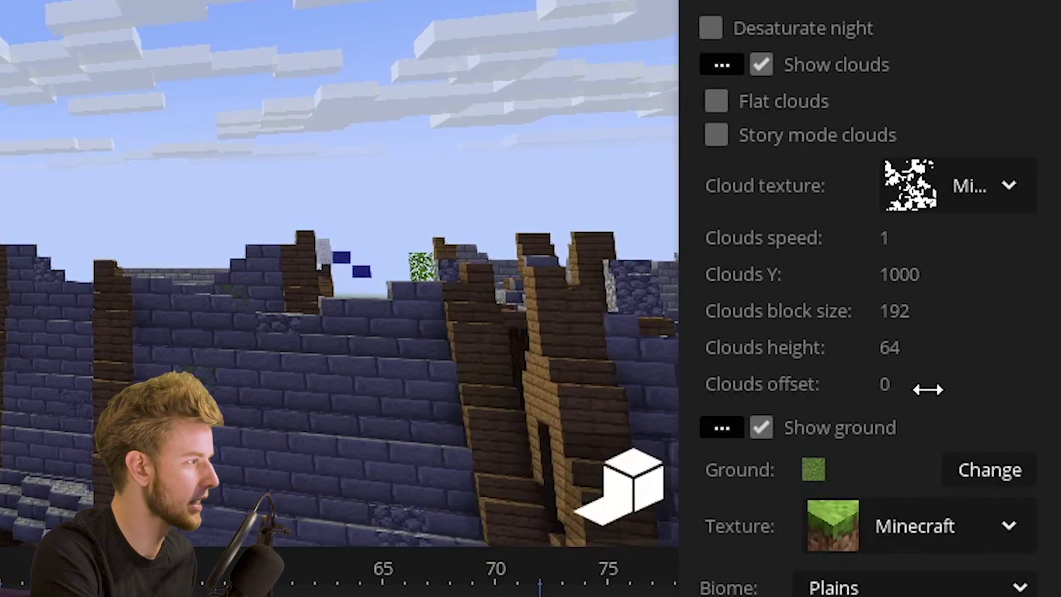
{"action": "left_click_drag", "start_coordinate": [928, 390], "coordinate": [1019, 392]}
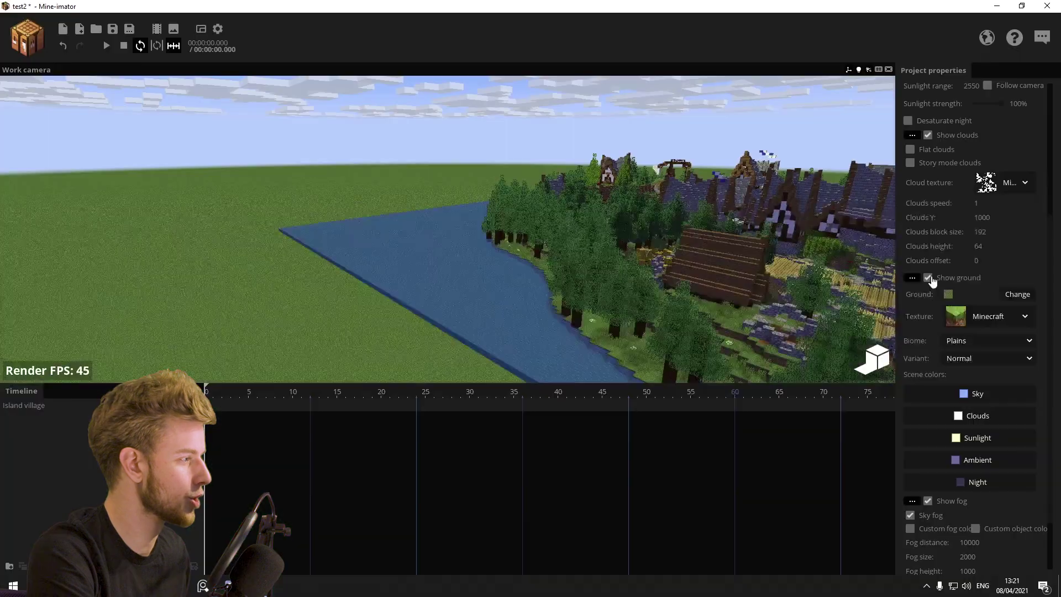
{"action": "left_click", "coordinate": [928, 277]}
{"action": "left_click", "coordinate": [927, 277]}
{"action": "left_click", "coordinate": [1017, 294]}
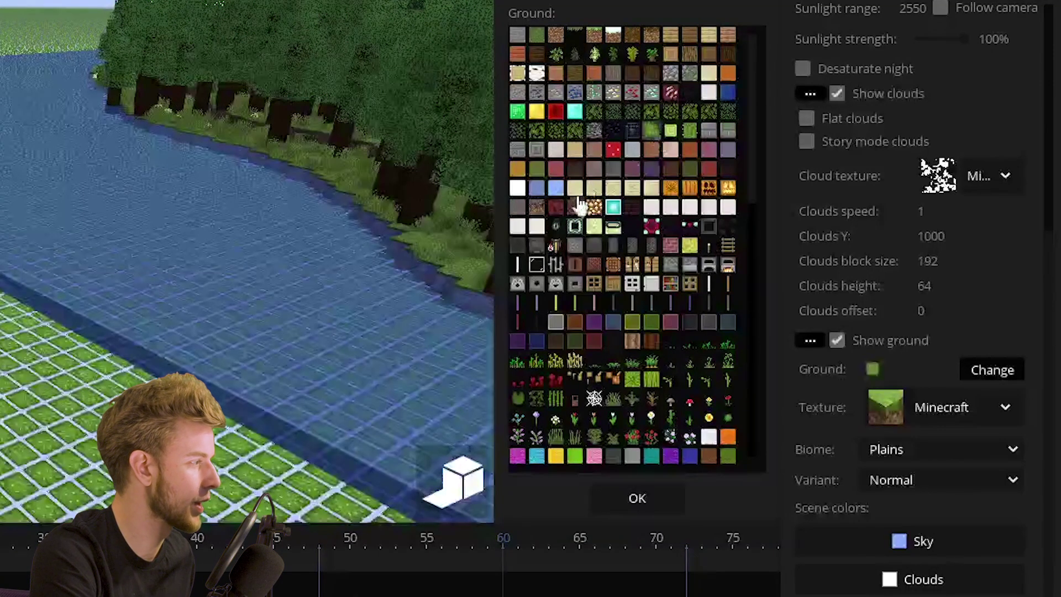
{"action": "left_click", "coordinate": [542, 271]}
{"action": "left_click", "coordinate": [518, 232]}
{"action": "left_click", "coordinate": [536, 111]}
{"action": "left_click", "coordinate": [556, 111]}
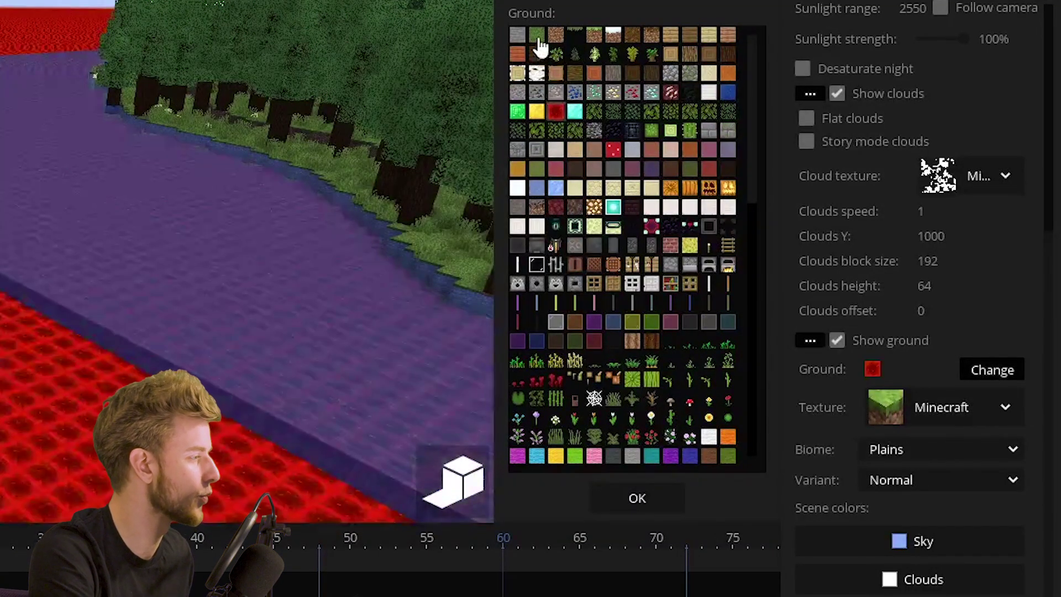
{"action": "left_click", "coordinate": [537, 37]}
{"action": "left_click", "coordinate": [637, 498]}
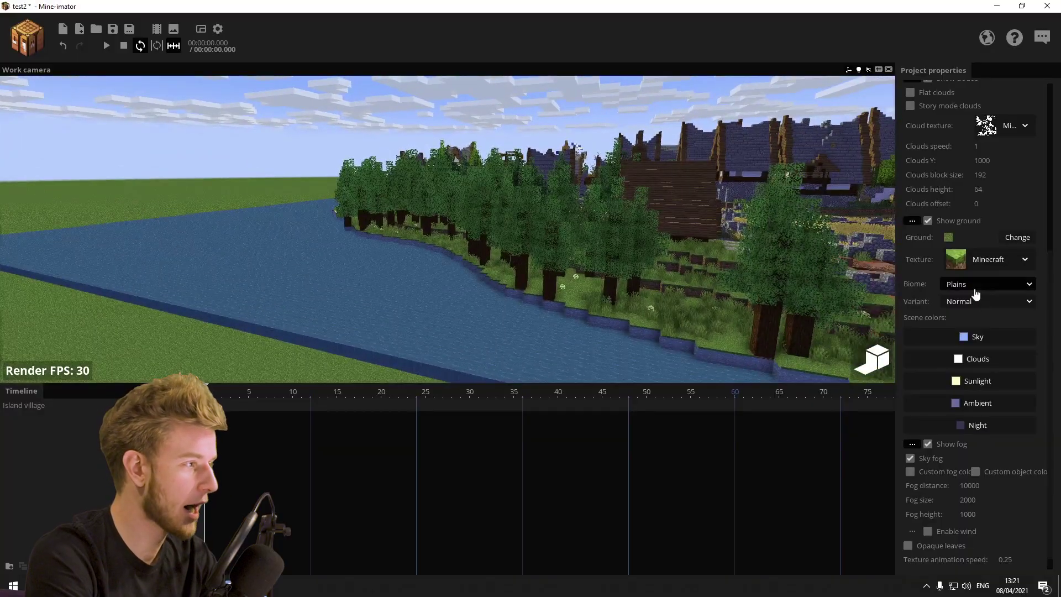
{"action": "left_click", "coordinate": [976, 293]}
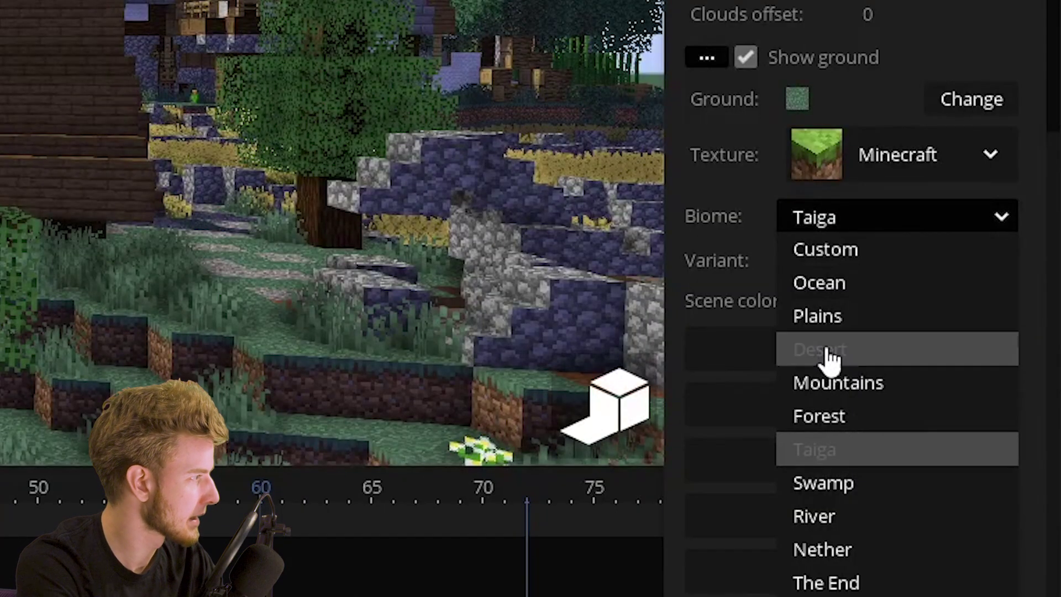
{"action": "left_click", "coordinate": [830, 358]}
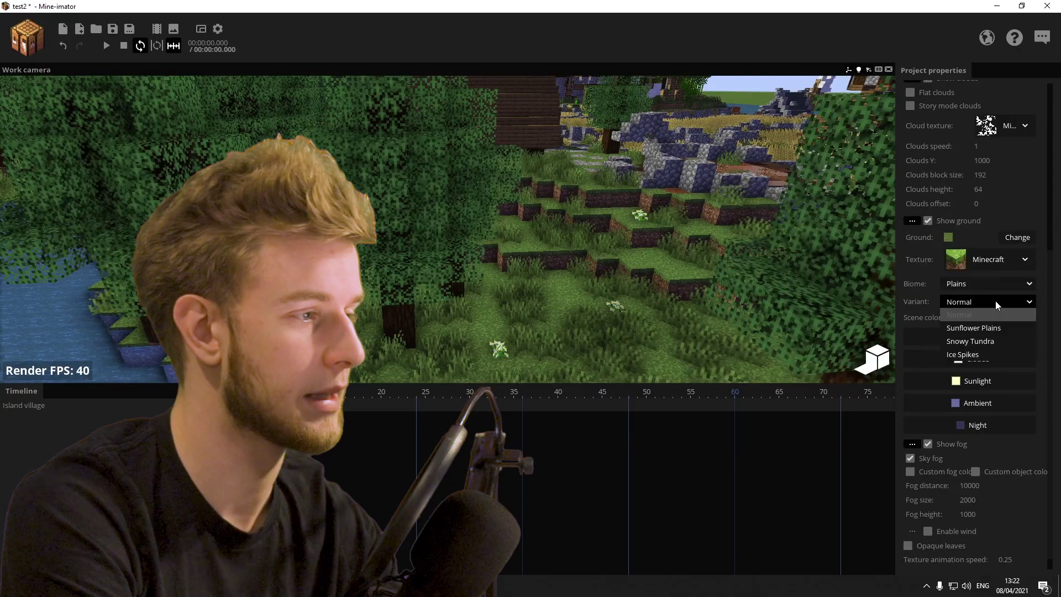
Keep the Normal biome variant and try a red, then pale pink sky colour and a new sunlight colour.
{"action": "left_click", "coordinate": [997, 302]}
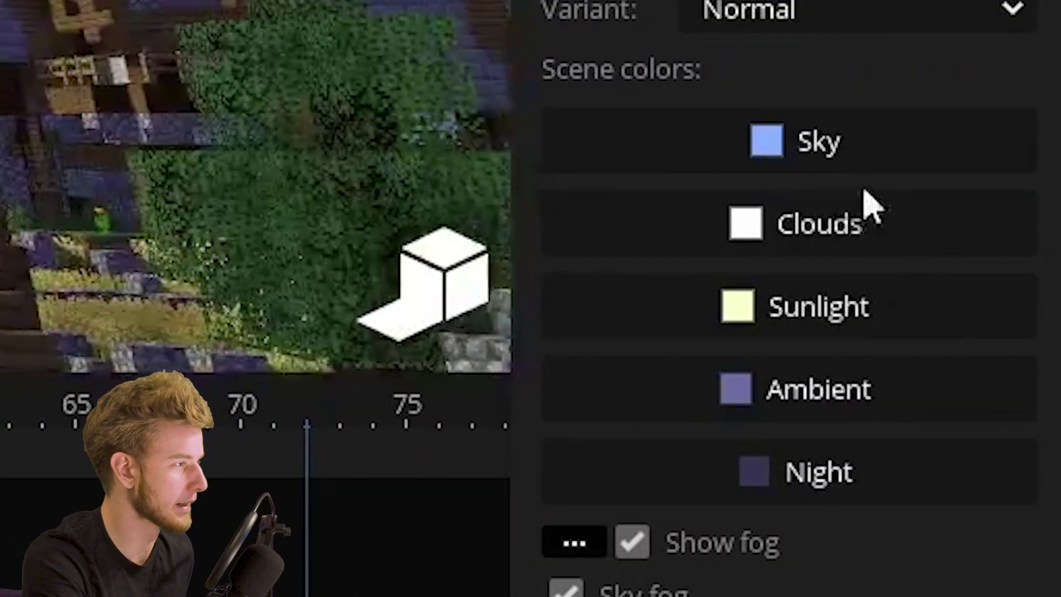
{"action": "left_click", "coordinate": [851, 158]}
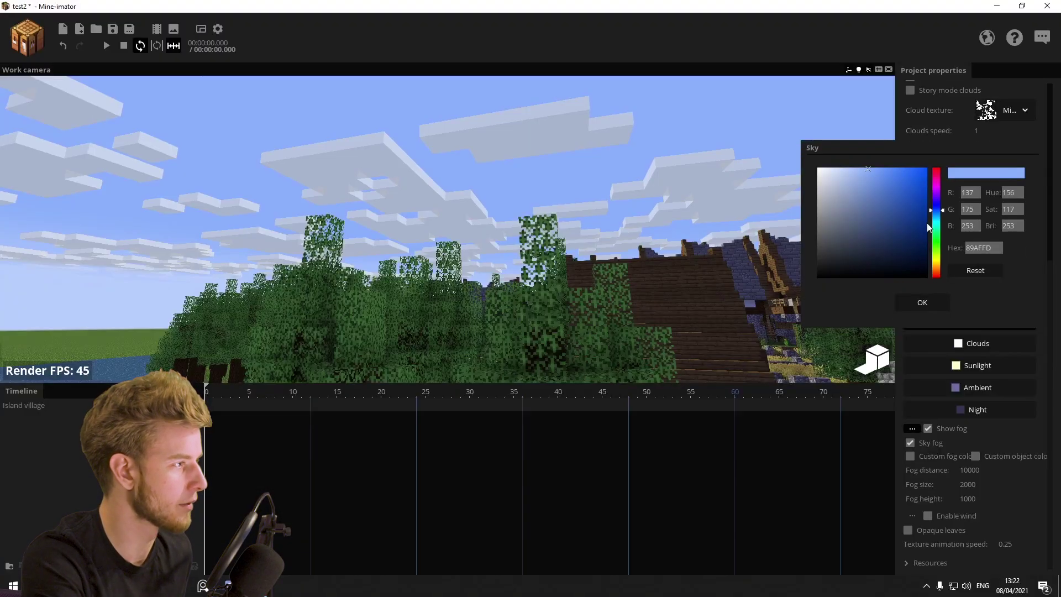
{"action": "left_click_drag", "start_coordinate": [927, 223], "coordinate": [928, 150]}
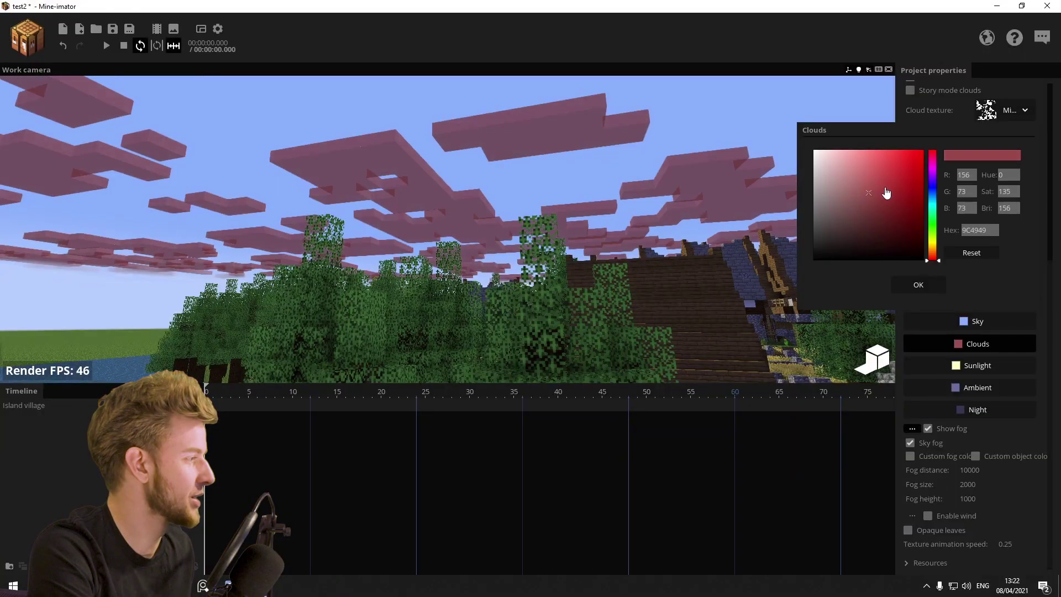
{"action": "mouse_move", "coordinate": [888, 193]}
{"action": "left_mouse_down"}
{"action": "mouse_move", "coordinate": [829, 218]}
{"action": "mouse_move", "coordinate": [815, 154]}
{"action": "left_mouse_up"}
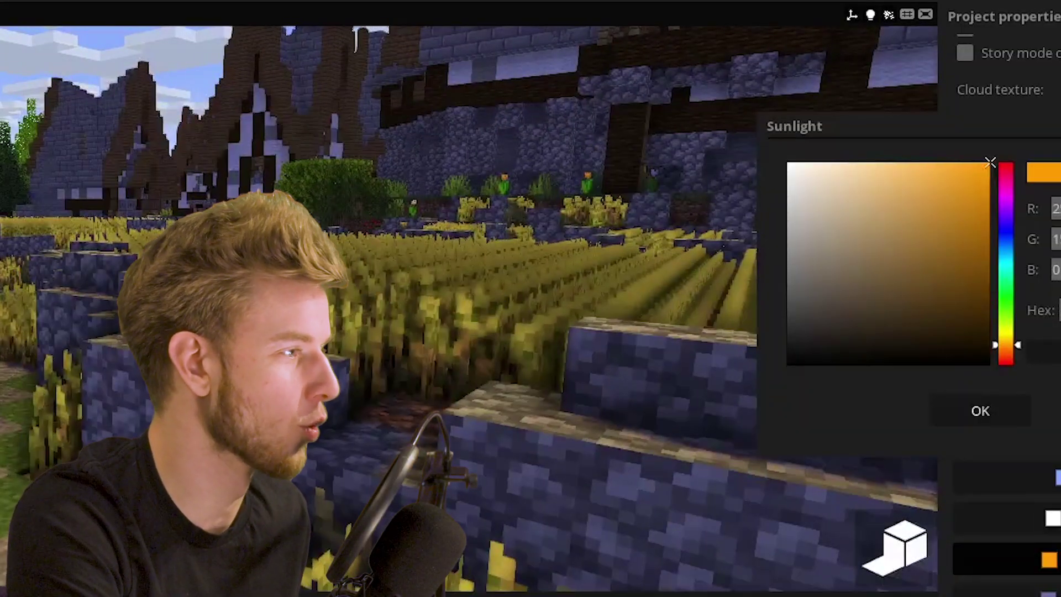
{"action": "left_click", "coordinate": [980, 411]}
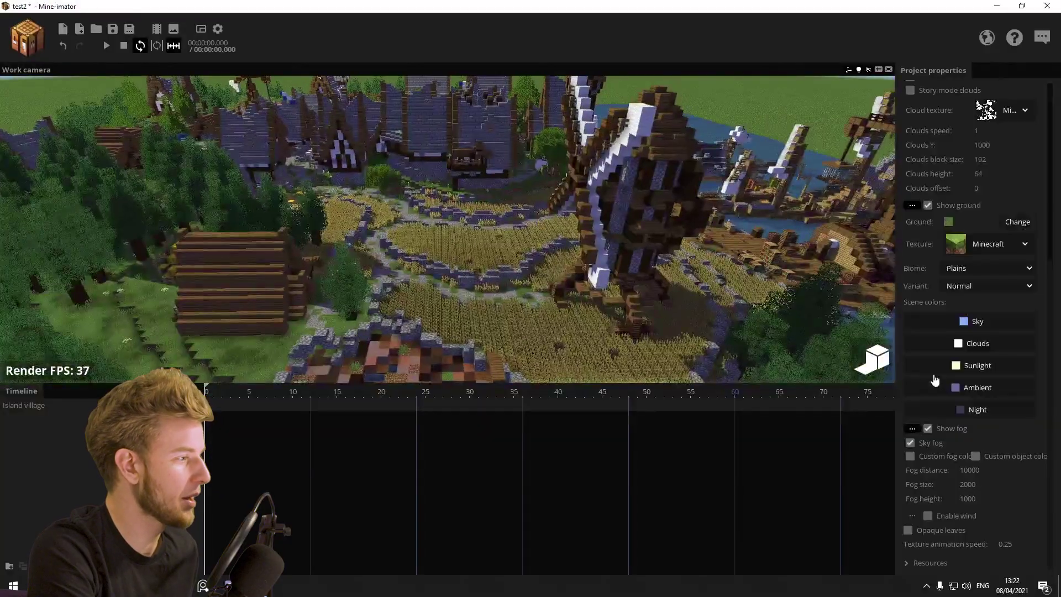
Try a black ambient colour and bring up the Night colour settings.
{"action": "left_click", "coordinate": [934, 381]}
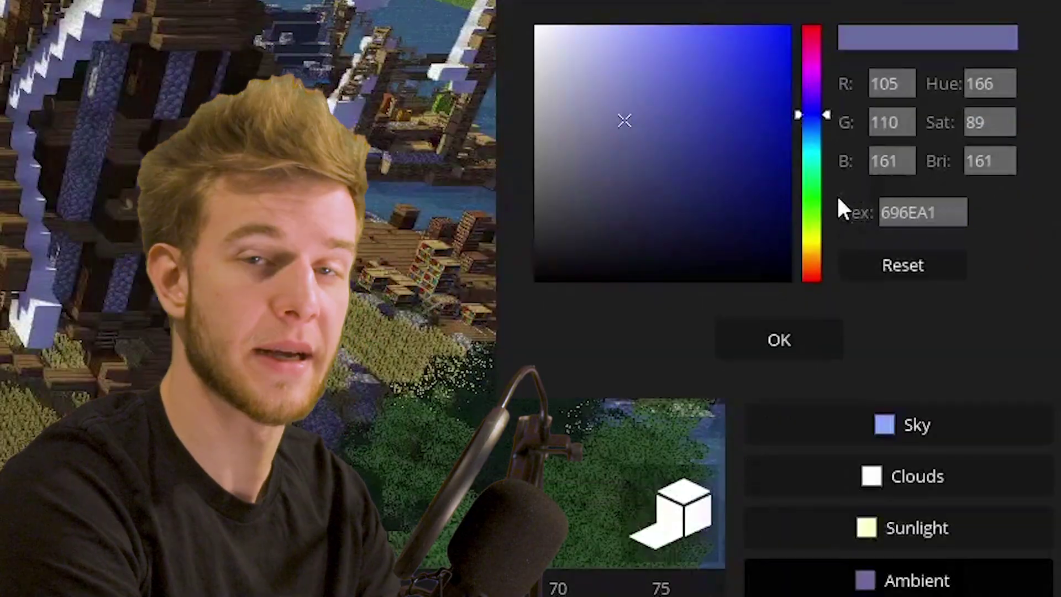
{"action": "left_click_drag", "start_coordinate": [796, 185], "coordinate": [646, 318]}
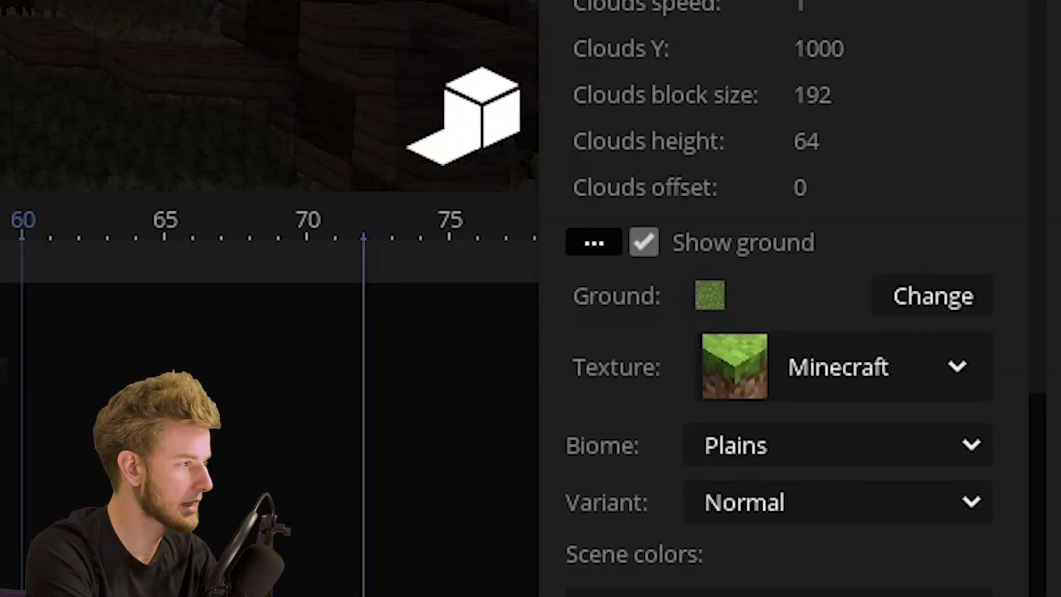
{"action": "scroll", "coordinate": [1011, 214], "scroll_direction": "down", "scroll_amount": 5}
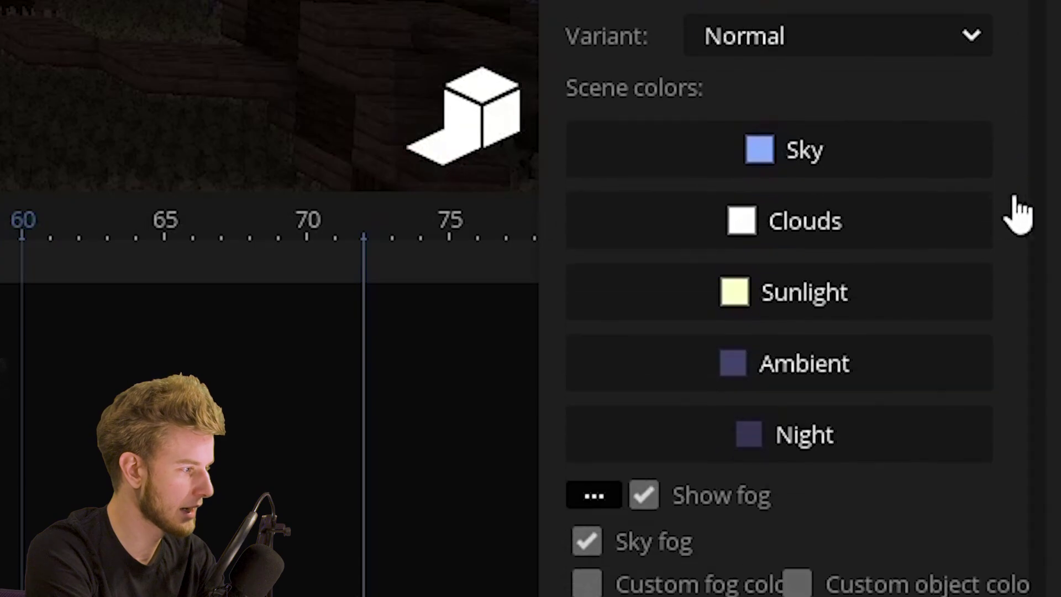
{"action": "left_click", "coordinate": [804, 439]}
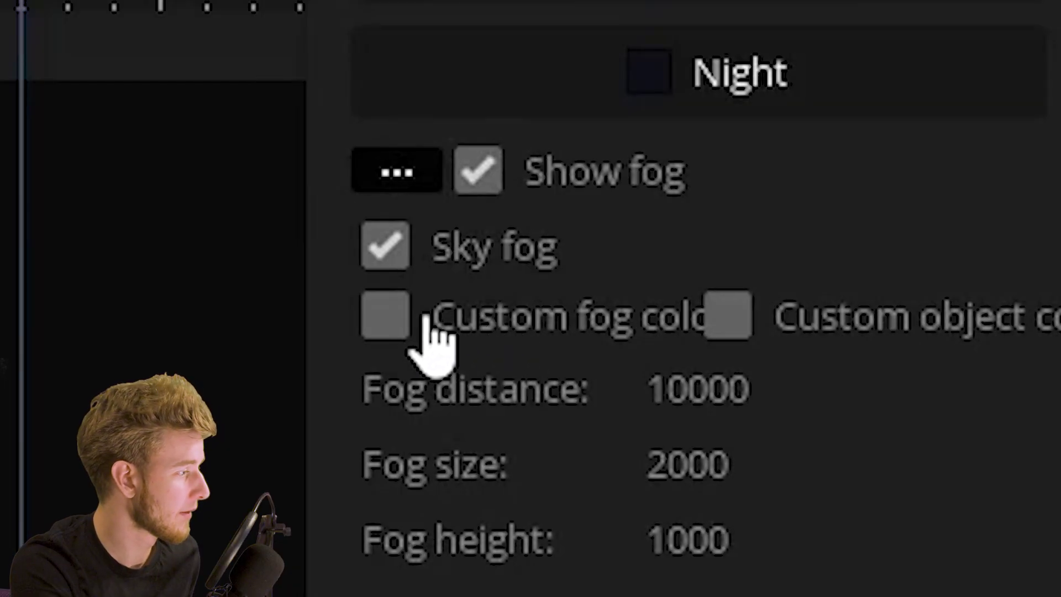
{"action": "left_click", "coordinate": [385, 315]}
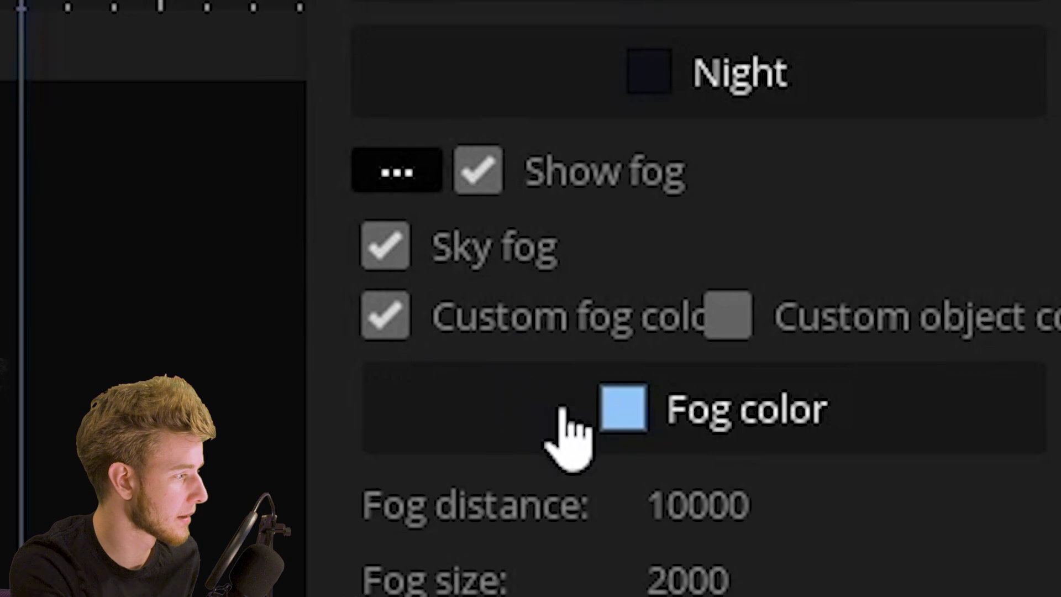
{"action": "left_click", "coordinate": [560, 409]}
{"action": "left_click", "coordinate": [953, 192]}
{"action": "left_click_drag", "start_coordinate": [928, 122], "coordinate": [959, 83]}
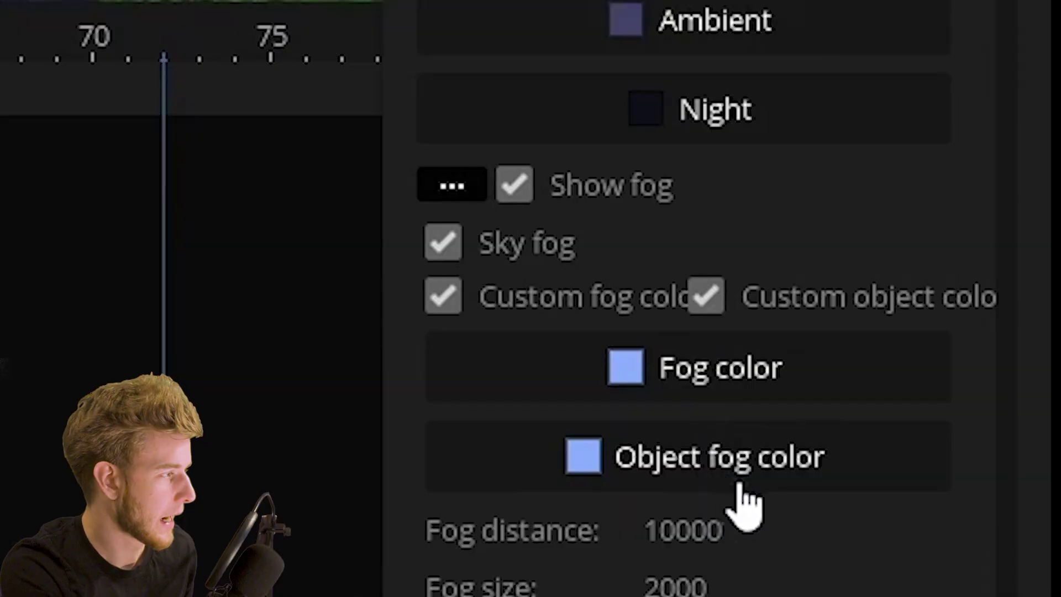
{"action": "left_click", "coordinate": [735, 485]}
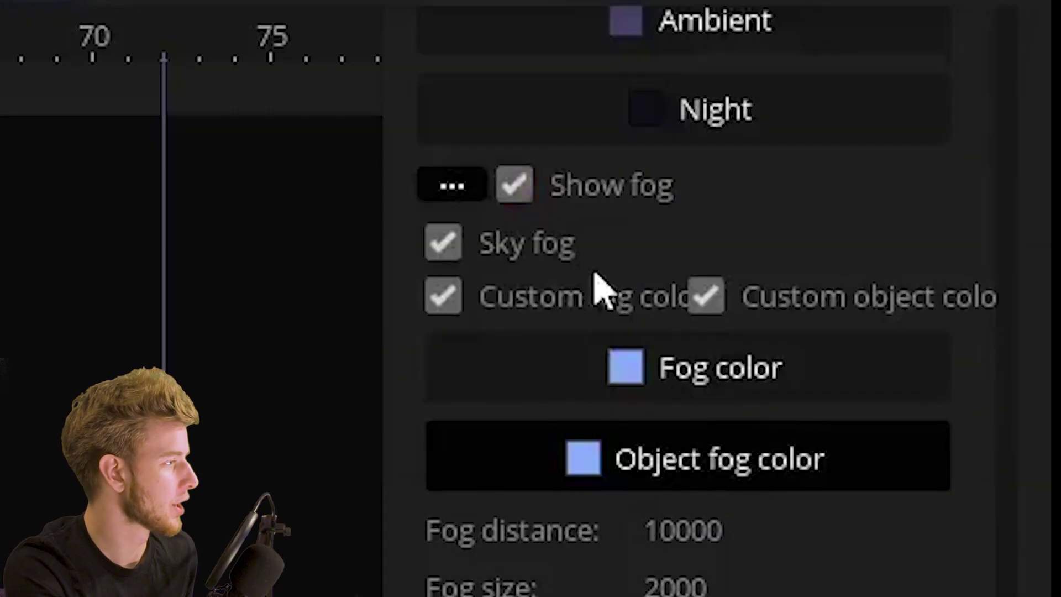
{"action": "left_click", "coordinate": [956, 207]}
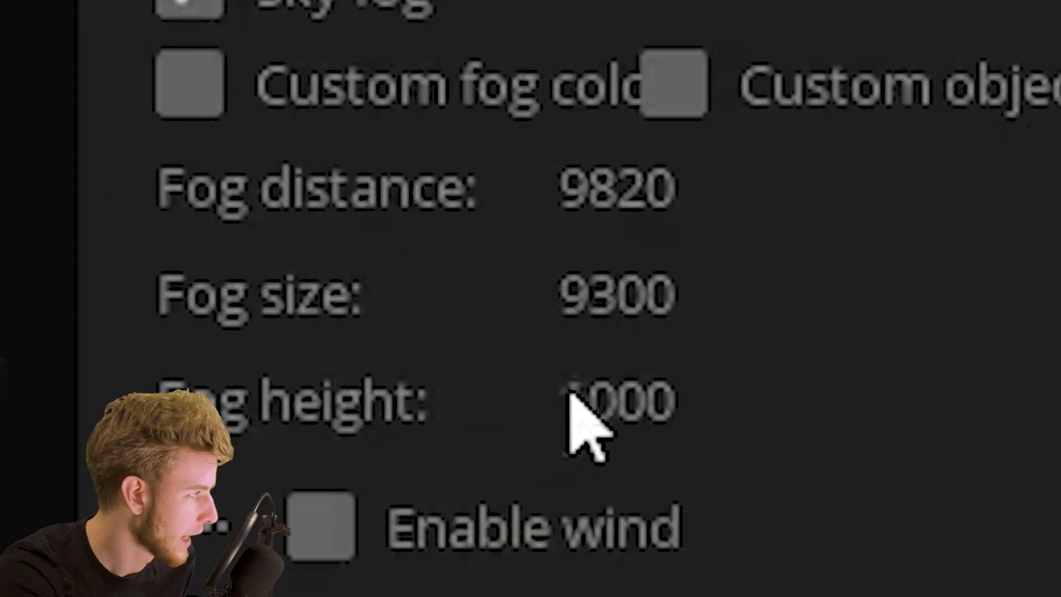
Raise fog height to 1170, enable wind, and switch off Opaque leaves.
{"action": "left_click_drag", "start_coordinate": [569, 393], "coordinate": [1035, 466]}
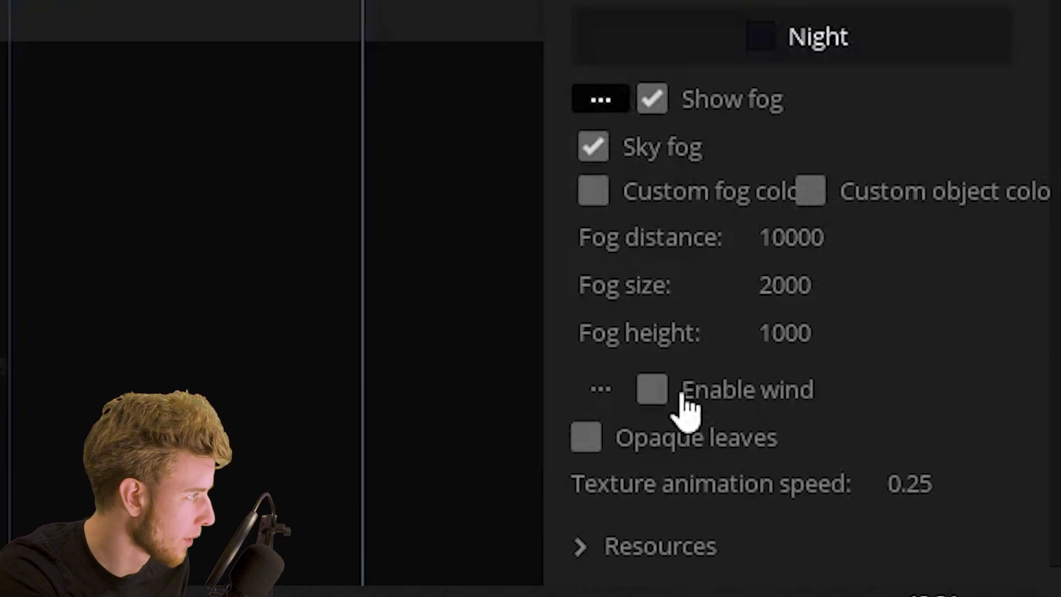
{"action": "left_click", "coordinate": [937, 522]}
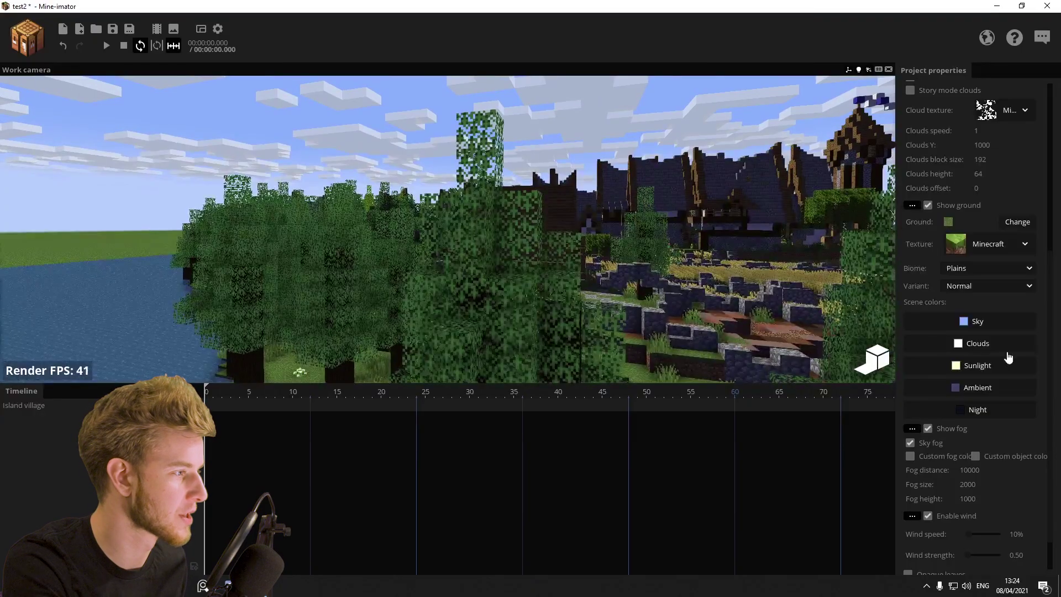
{"action": "scroll", "coordinate": [1052, 392], "scroll_direction": "down", "scroll_amount": 2}
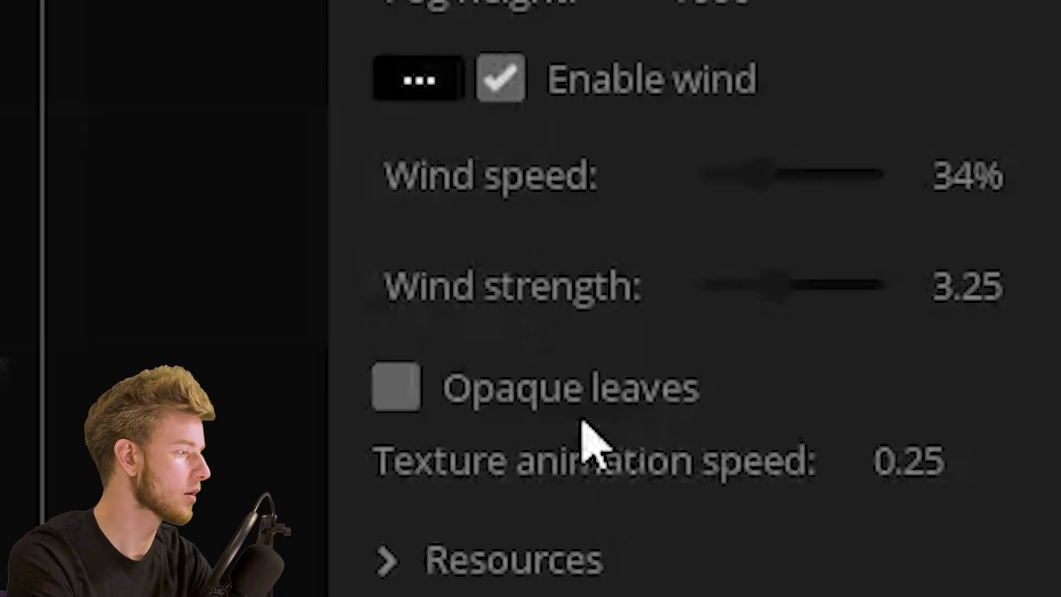
{"action": "left_click", "coordinate": [554, 409]}
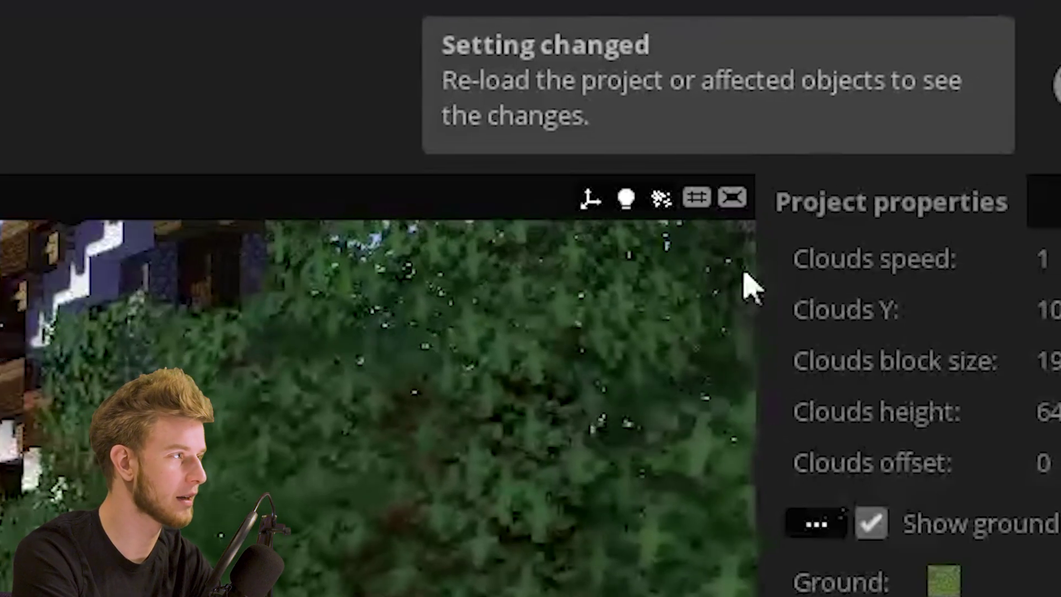